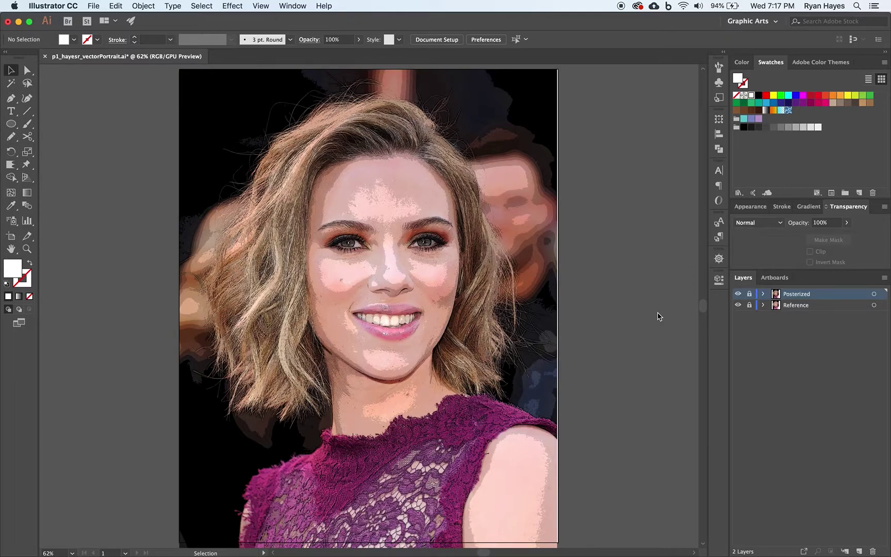
Step: Add a new layer named Face above the Posterized layer
key(n)
alt+click(860, 551)
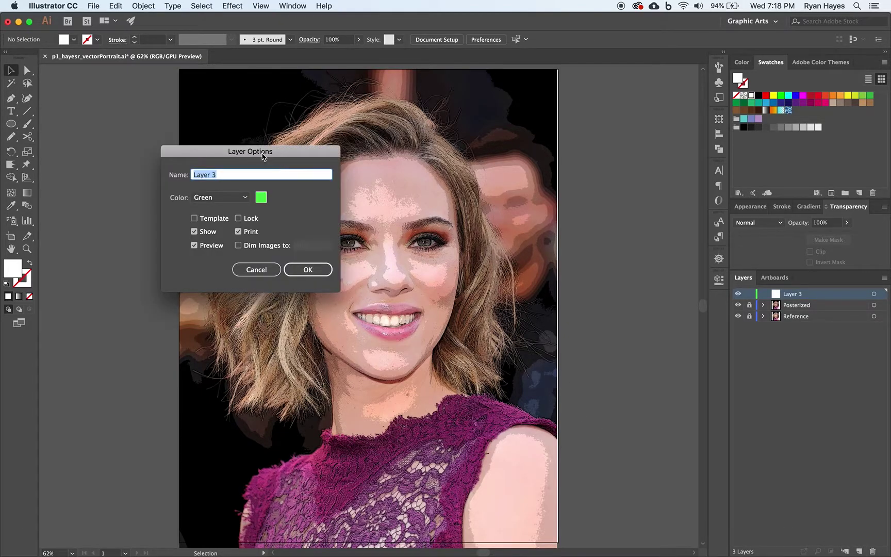
drag(261, 159, 508, 202)
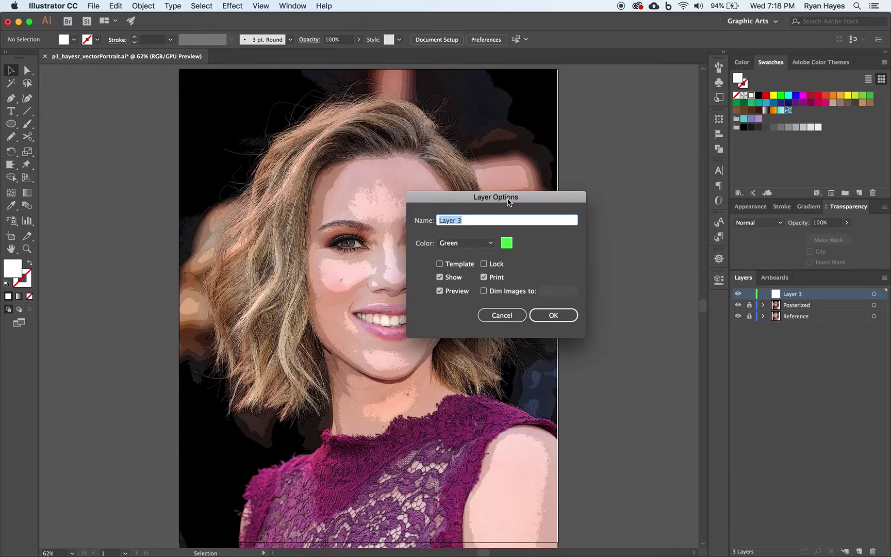
text(Face)
click(556, 316)
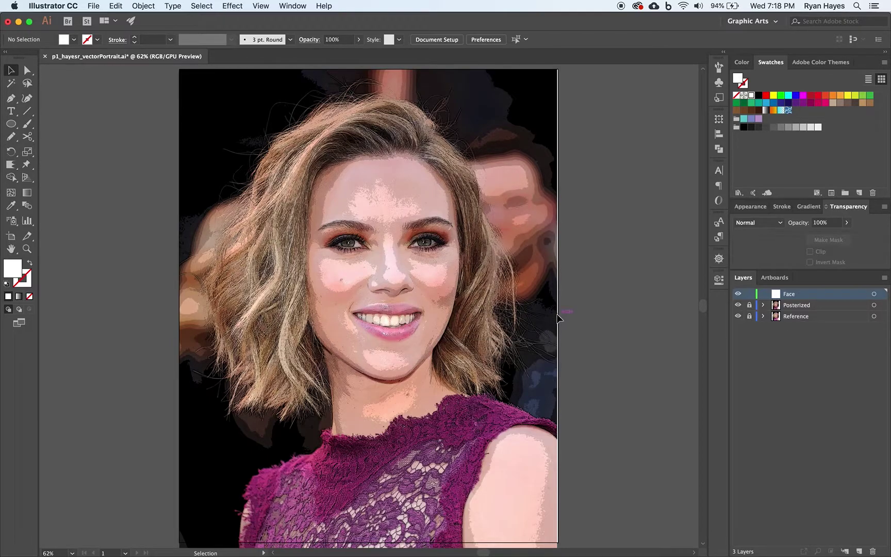
Step: Add two more layers named Face Base and Face Highlights above the Face layer
alt+click(860, 552)
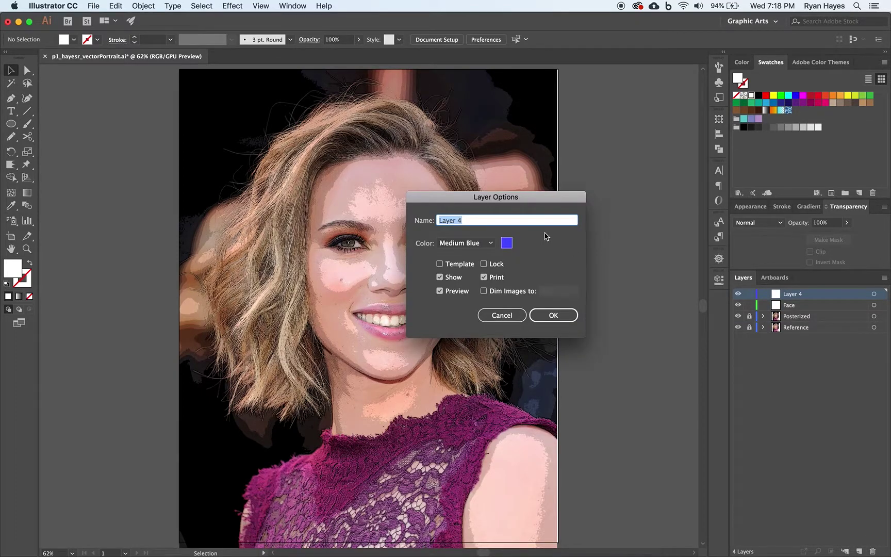
text(Face Base)
click(557, 315)
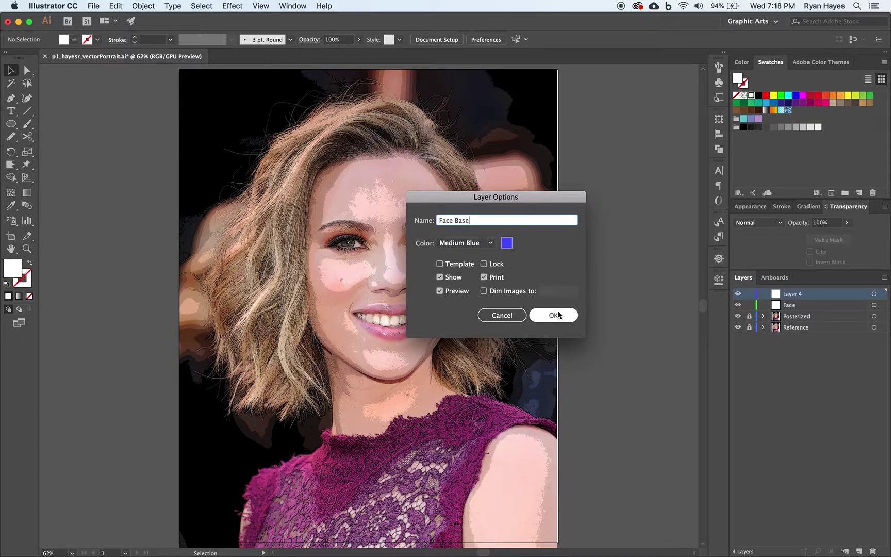
alt+click(860, 553)
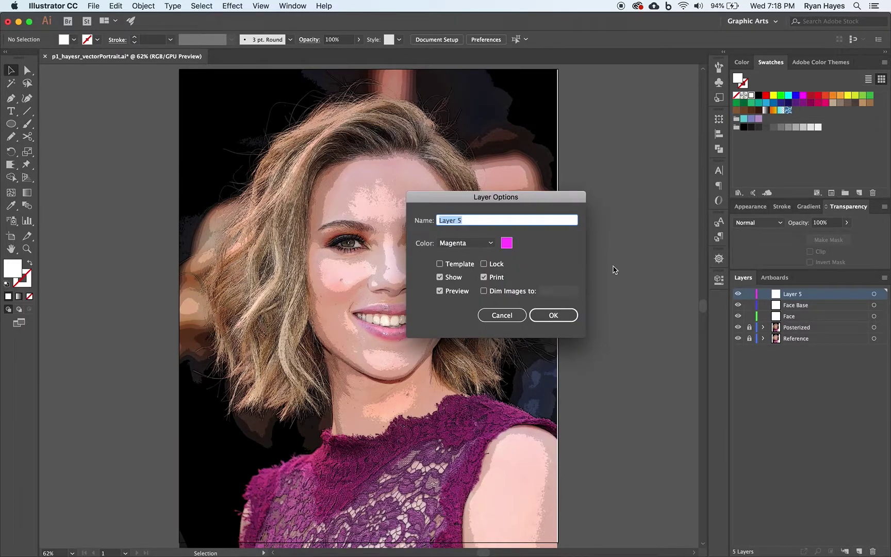
text(Face Highlights)
click(541, 319)
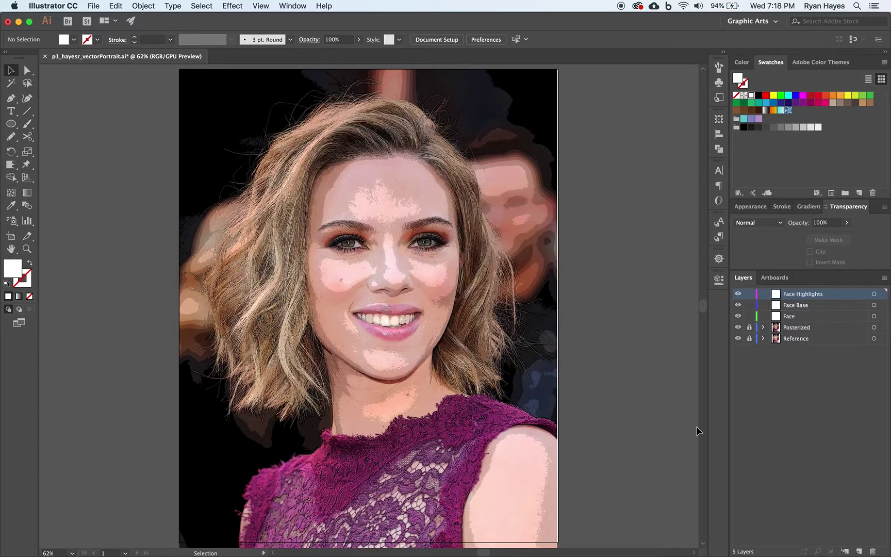
Step: Add a layer named Face Shadows at the top of the layer stack
alt+click(859, 552)
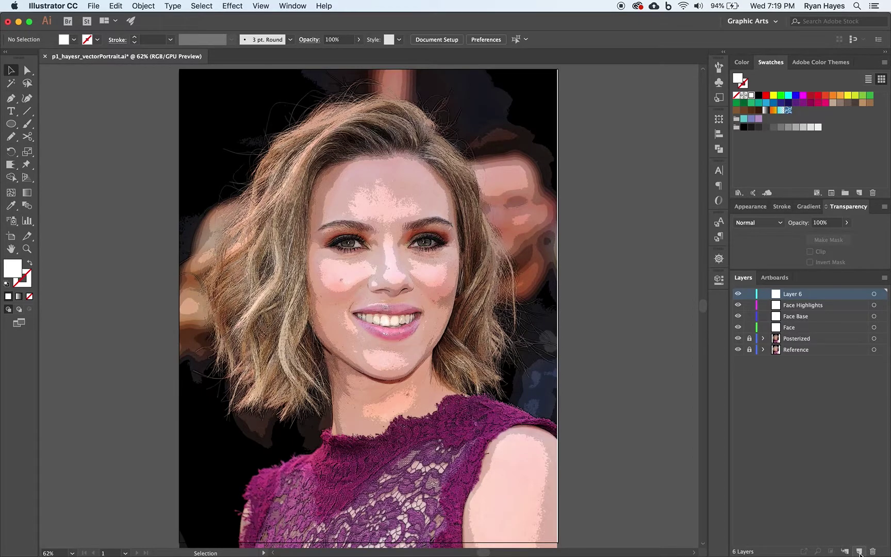
text(Face )
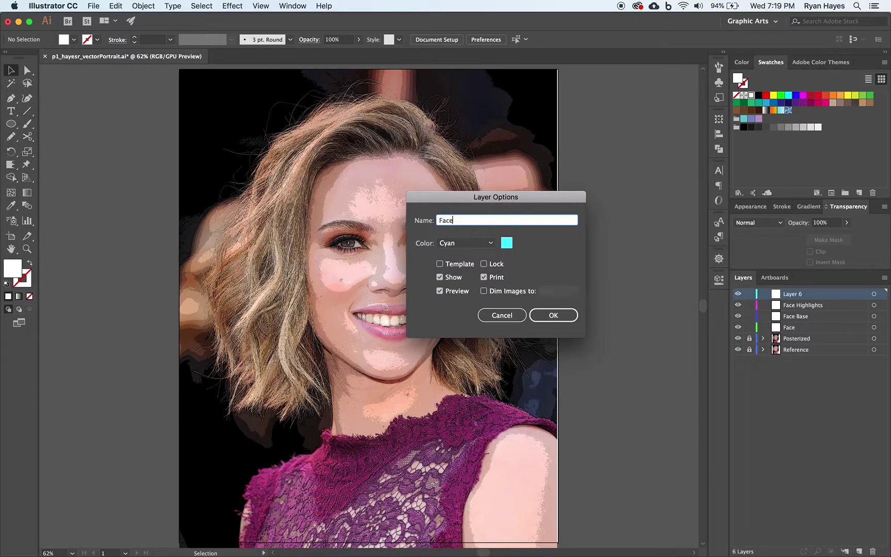
text(Shadows)
click(559, 316)
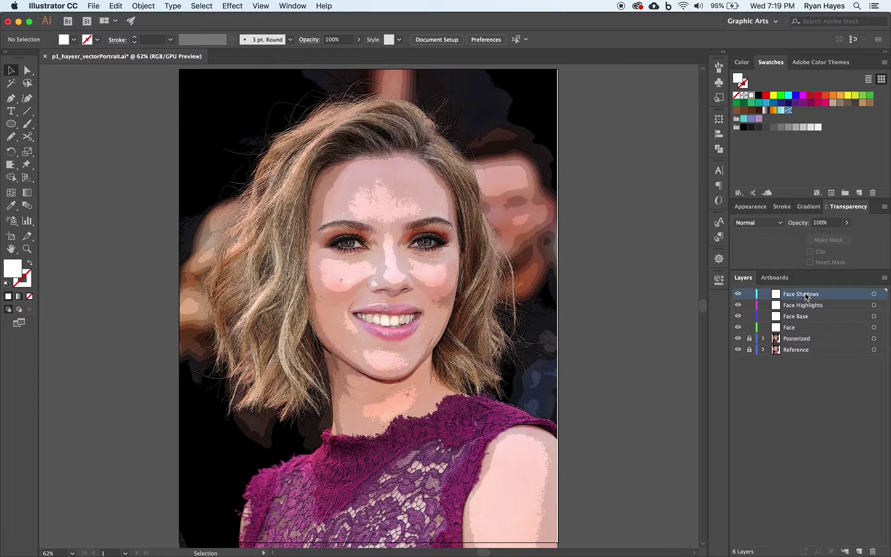
Step: Nest the Face Base, Face Highlights and Face Shadows layers inside the Face layer, with Face Shadows topmost and Face Base lowest
click(797, 330)
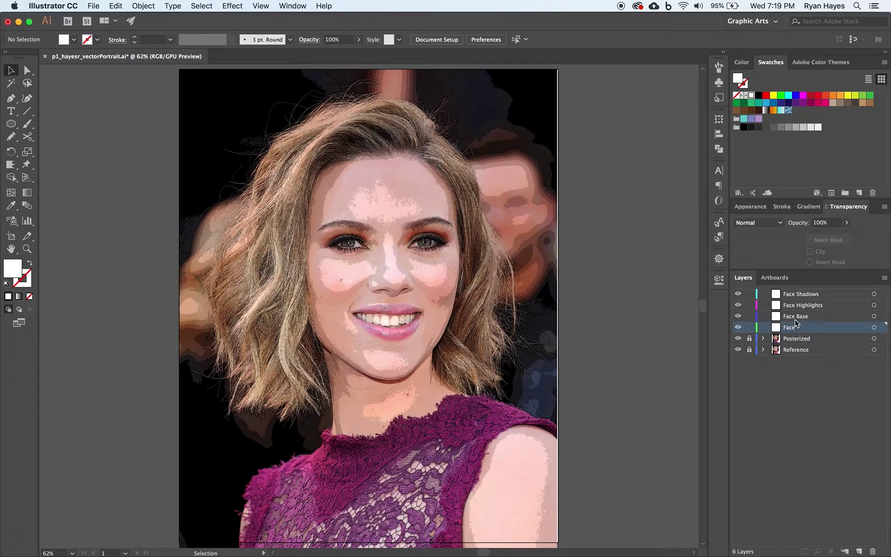
click(796, 319)
click(796, 321)
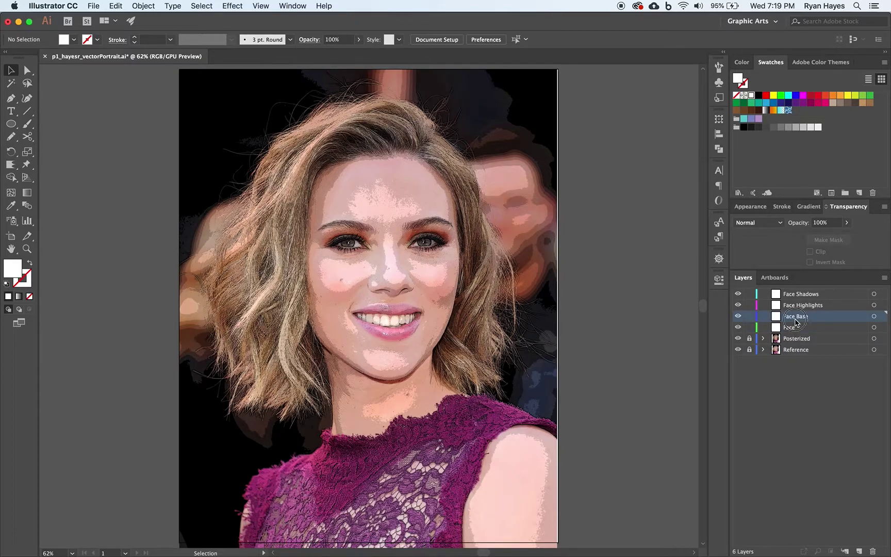
drag(796, 321, 793, 330)
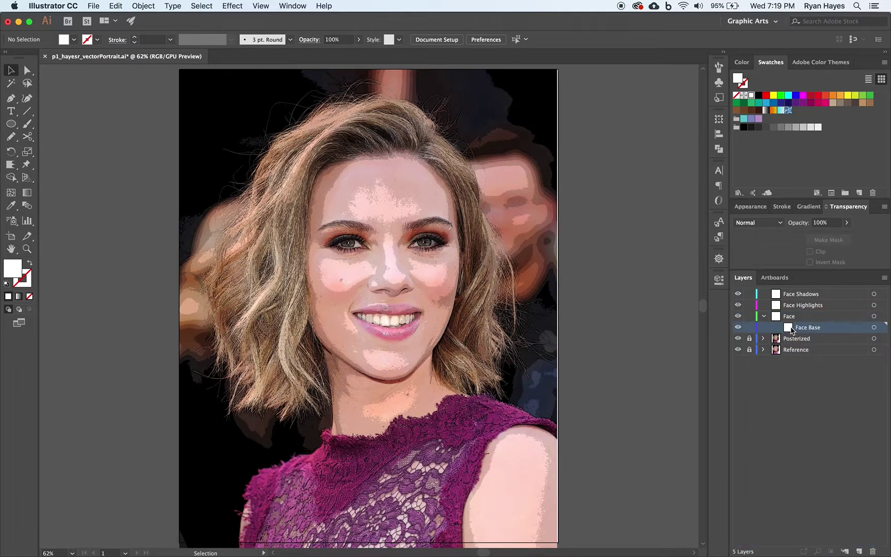
click(796, 305)
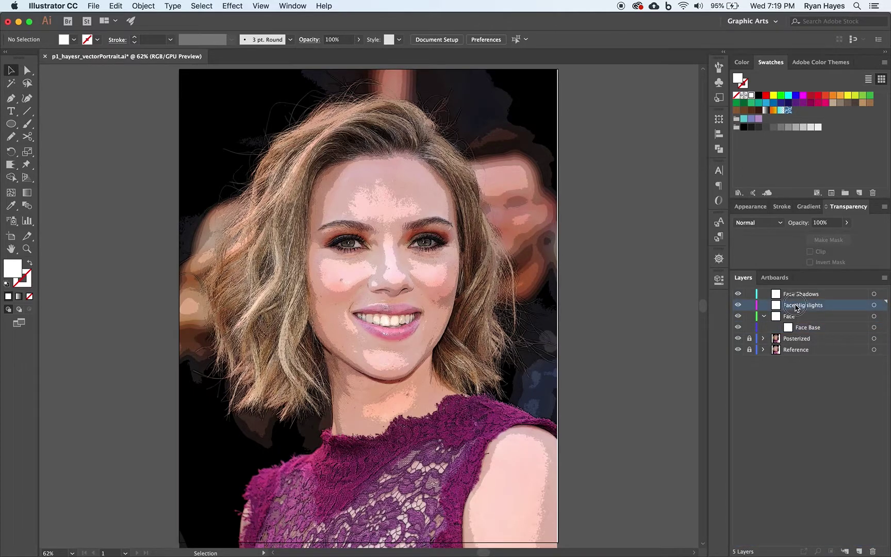
mouse_move(795, 308)
mouse_down()
mouse_move(794, 322)
mouse_move(795, 306)
mouse_move(796, 312)
mouse_up()
click(796, 298)
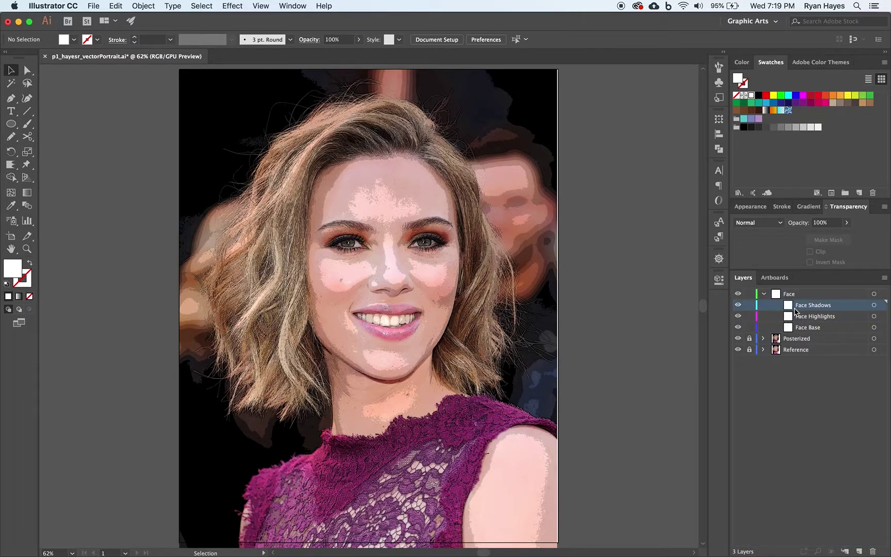
Step: Lock the Face Highlights and Face Shadows sublayers, leaving Face Base editable
click(806, 332)
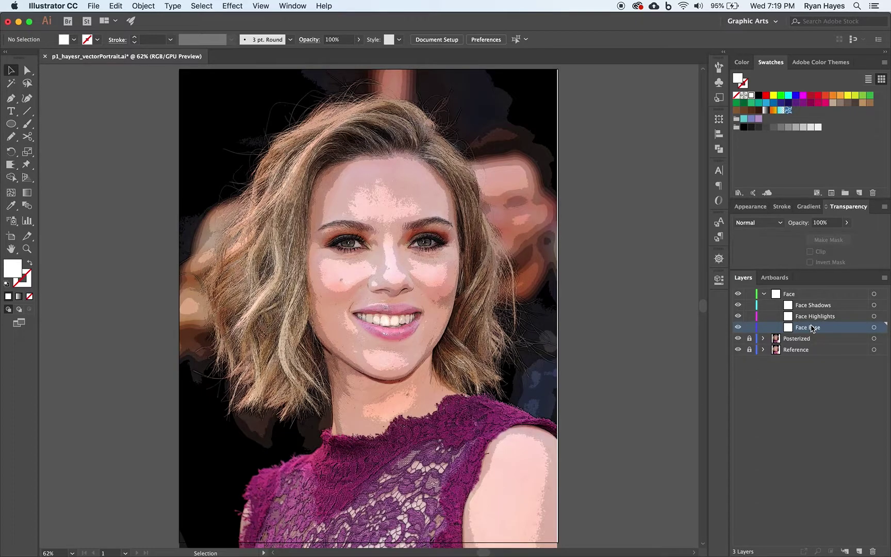
click(750, 316)
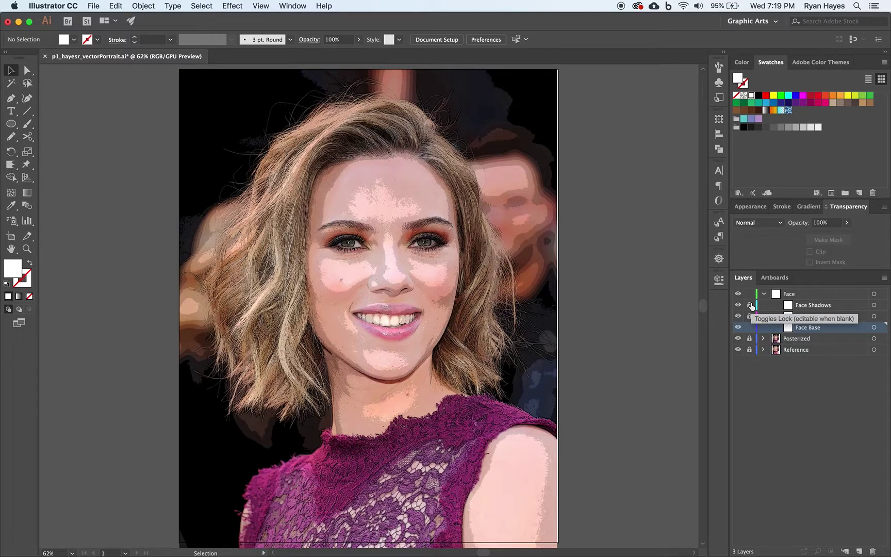
click(751, 305)
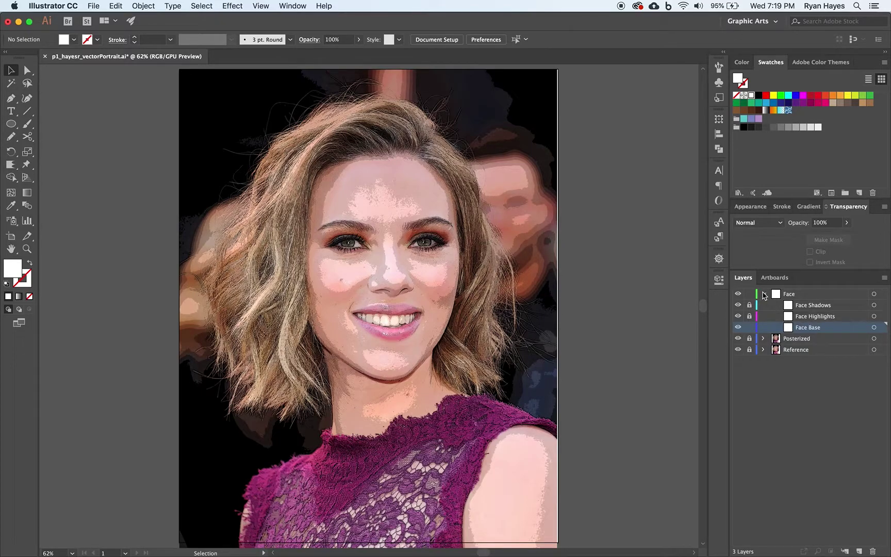
click(765, 296)
click(765, 296)
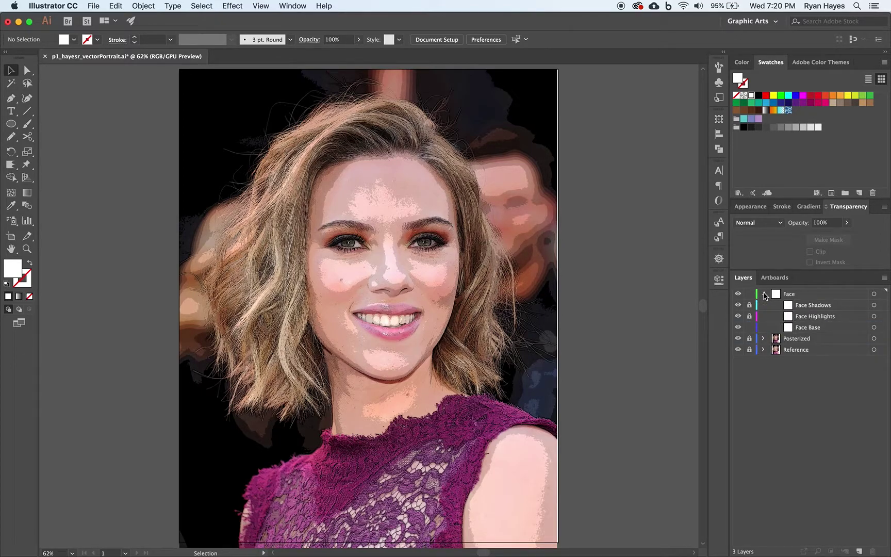
click(765, 295)
click(765, 295)
Step: Make Face Base the active layer and set up the Pen tool with no fill and a 2 pt black stroke
click(808, 329)
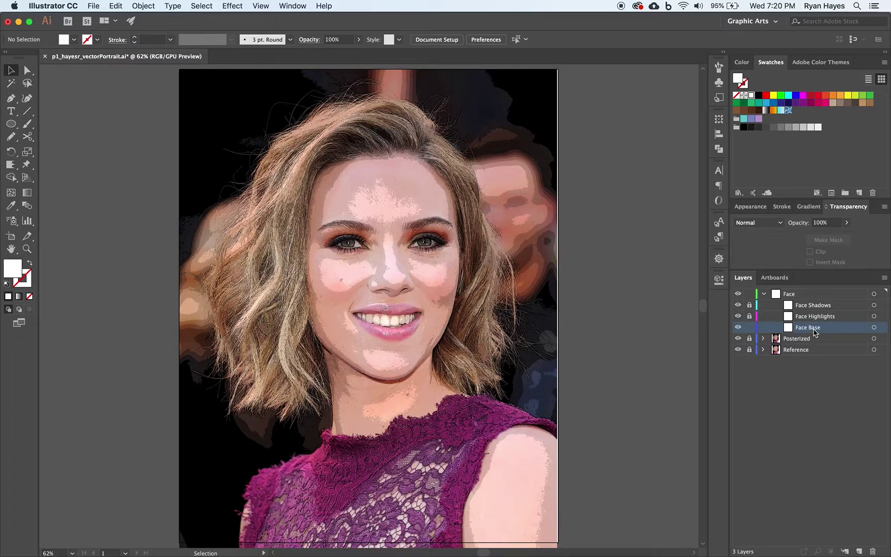
click(27, 249)
drag(356, 253, 419, 285)
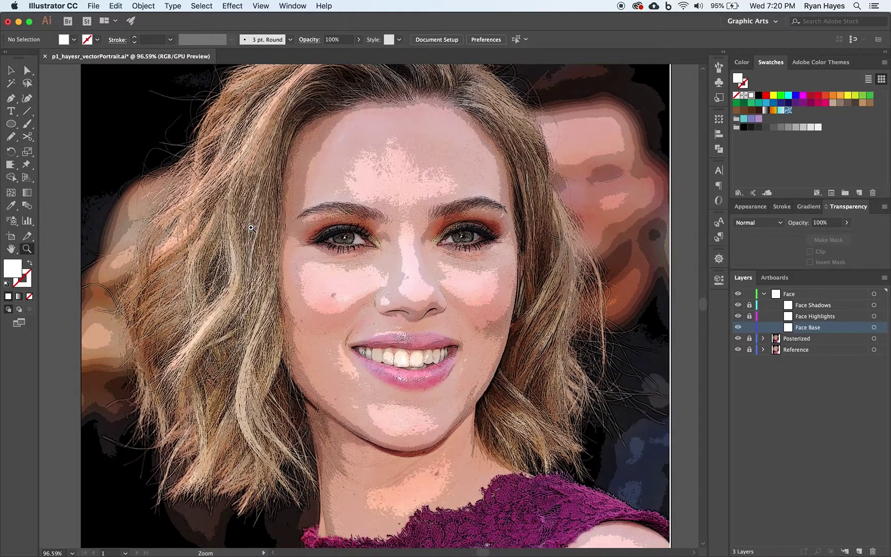
click(12, 99)
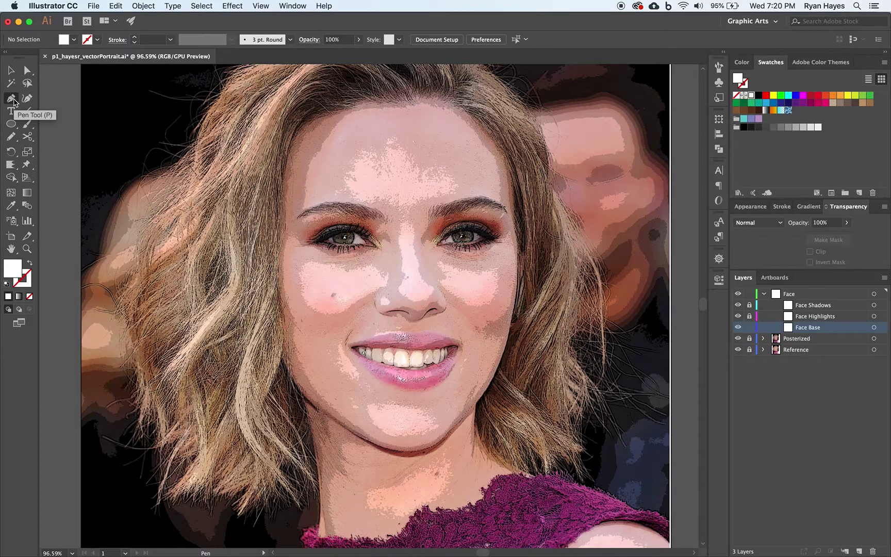
key(d)
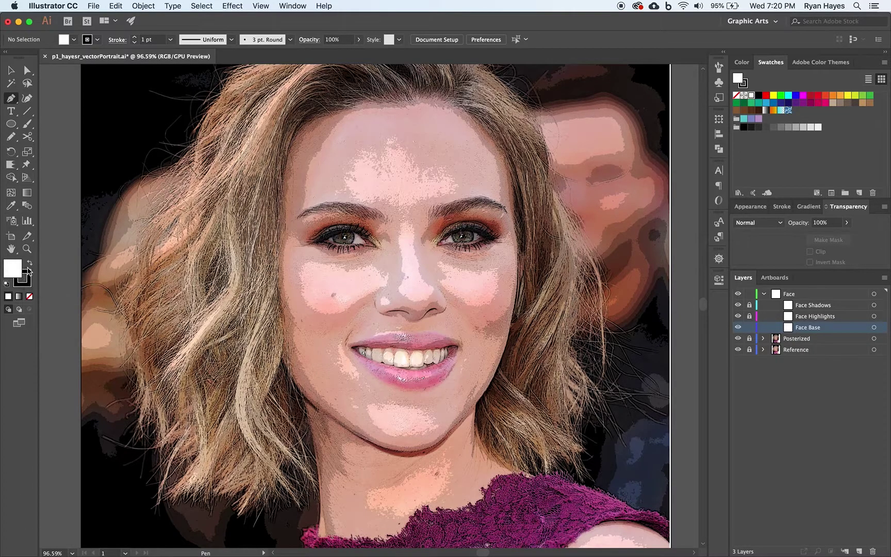
click(28, 297)
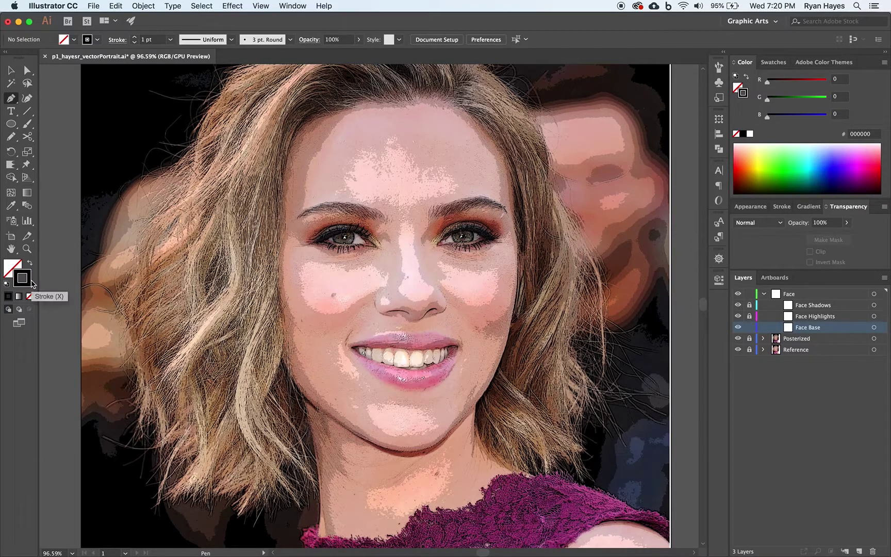
click(782, 207)
click(813, 222)
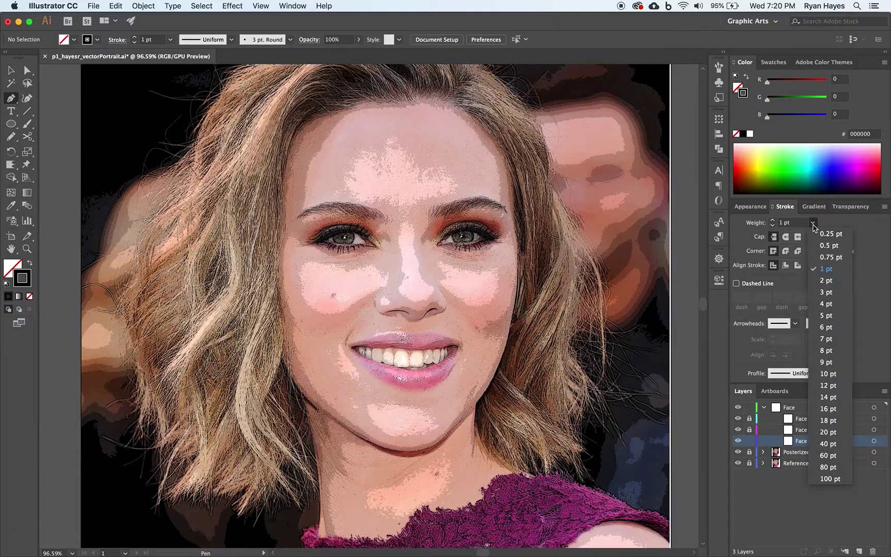
click(825, 280)
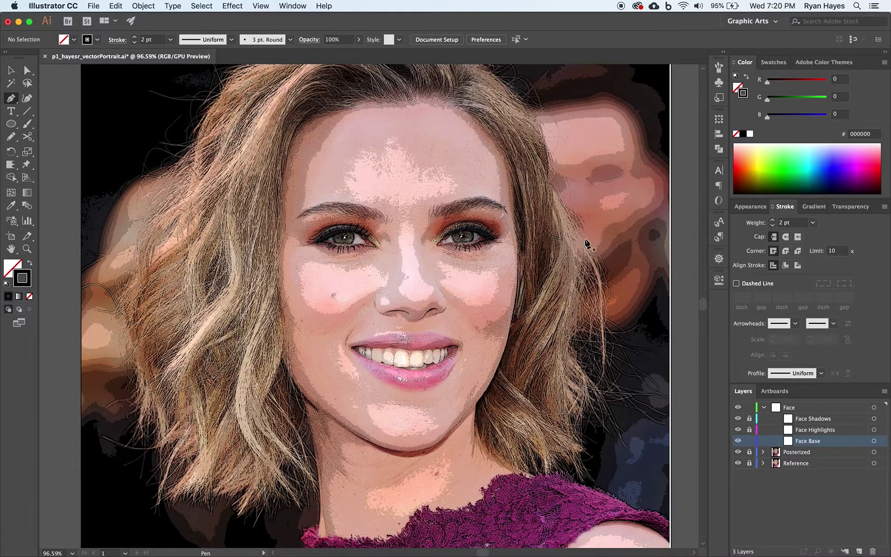
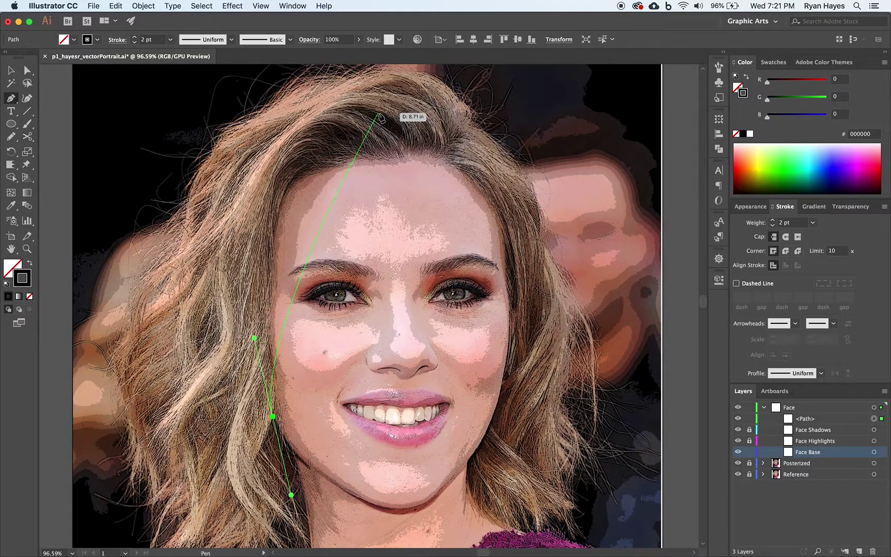
Step: Continue the face outline in smooth curves over the hair above the forehead and down to the opposite cheek, shortening the outgoing handles
drag(378, 114, 548, 101)
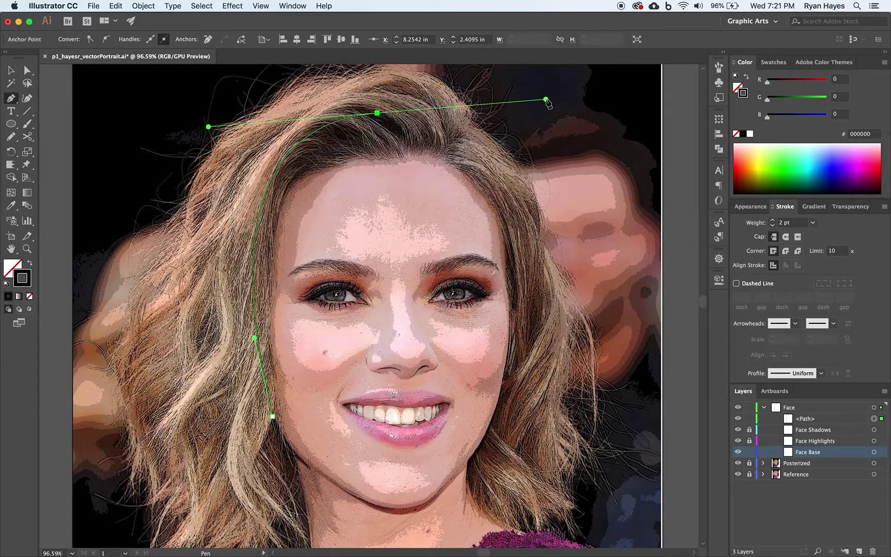
drag(546, 100, 467, 130)
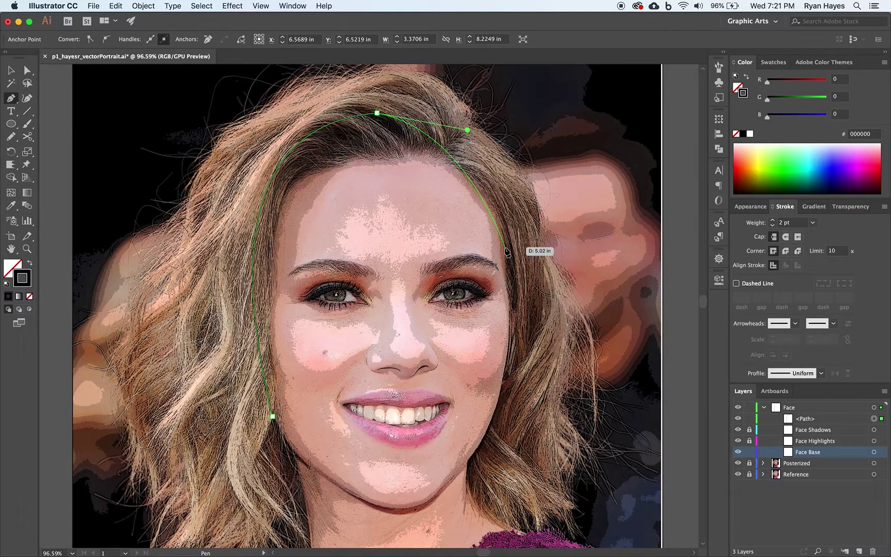
click(507, 357)
drag(508, 364, 445, 506)
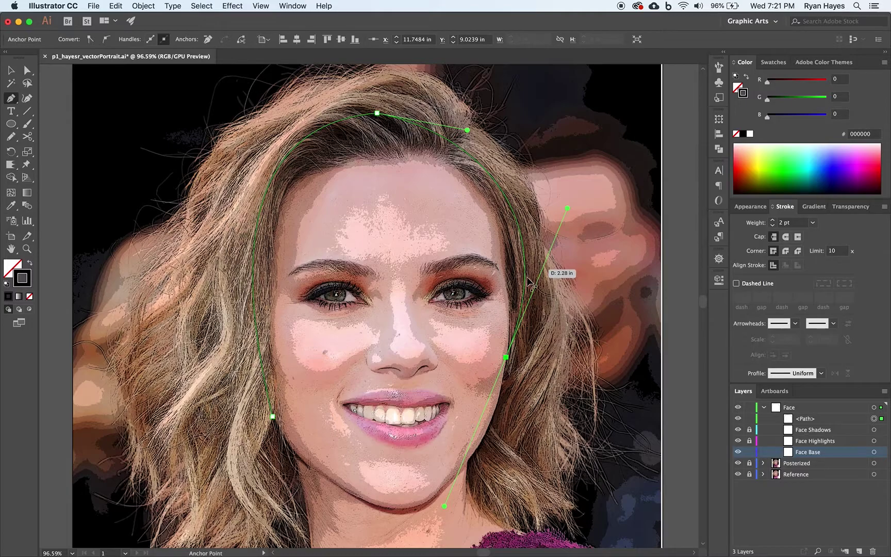
drag(444, 506, 498, 397)
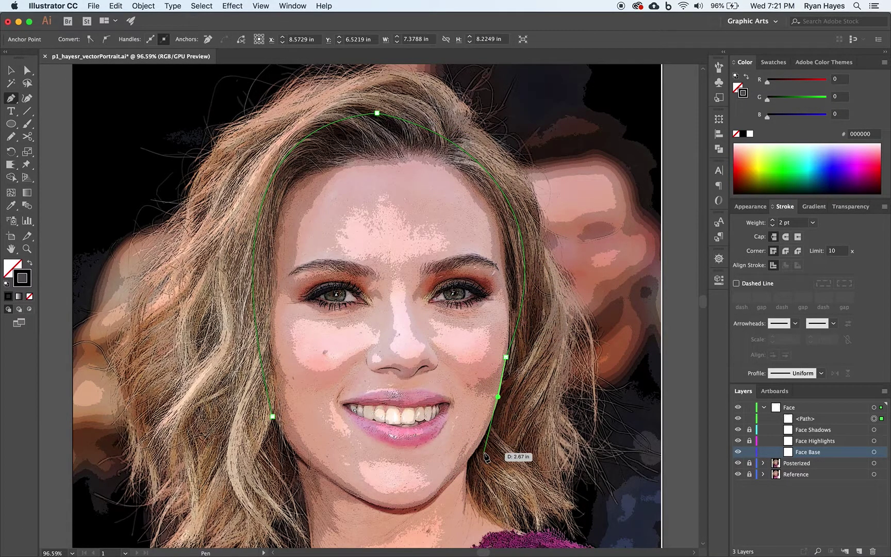
Step: Trace the jaw and chin with curved segments and close the face outline at its starting anchor on the cheek
mouse_move(463, 468)
mouse_down()
mouse_move(433, 503)
mouse_move(451, 480)
mouse_up()
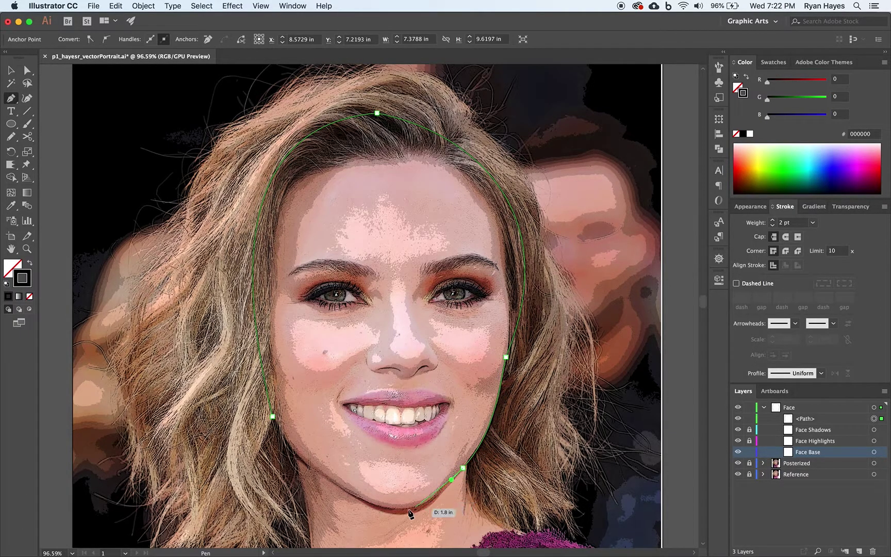
drag(362, 500, 310, 469)
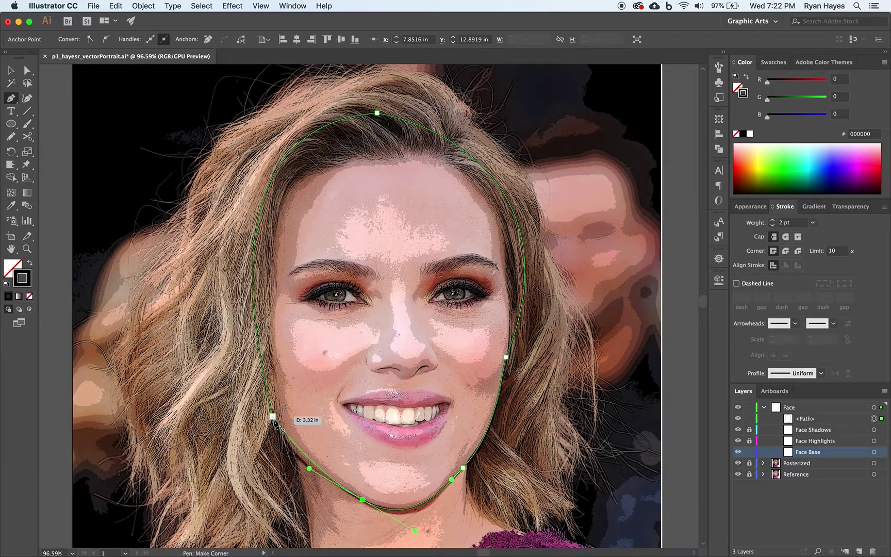
drag(273, 416, 263, 385)
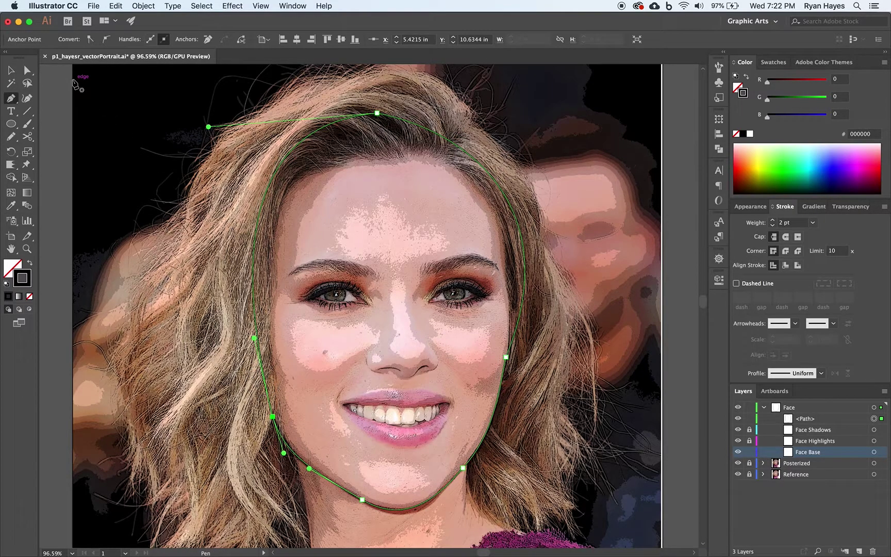
click(14, 72)
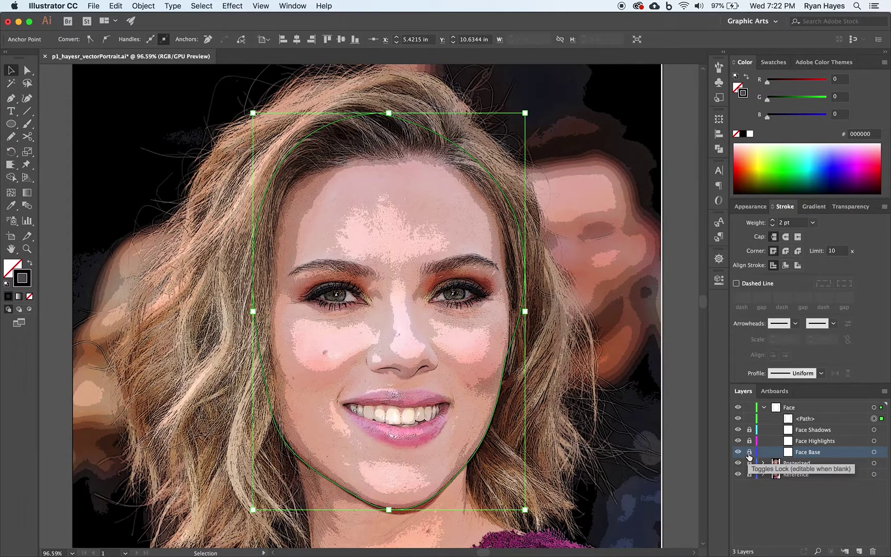
Step: Make Face Highlights the active layer and begin tracing the forehead highlight with the Pen tool, from above the left brow to its upper edge
click(805, 443)
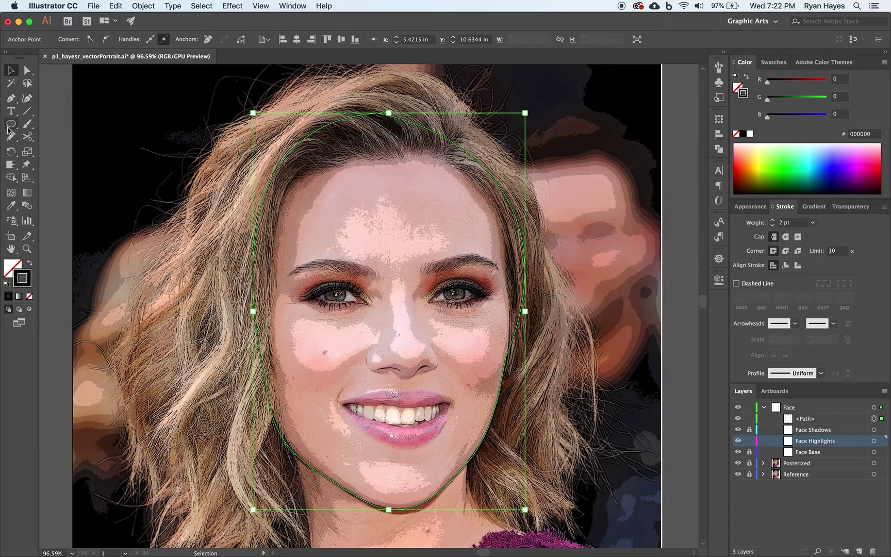
click(11, 98)
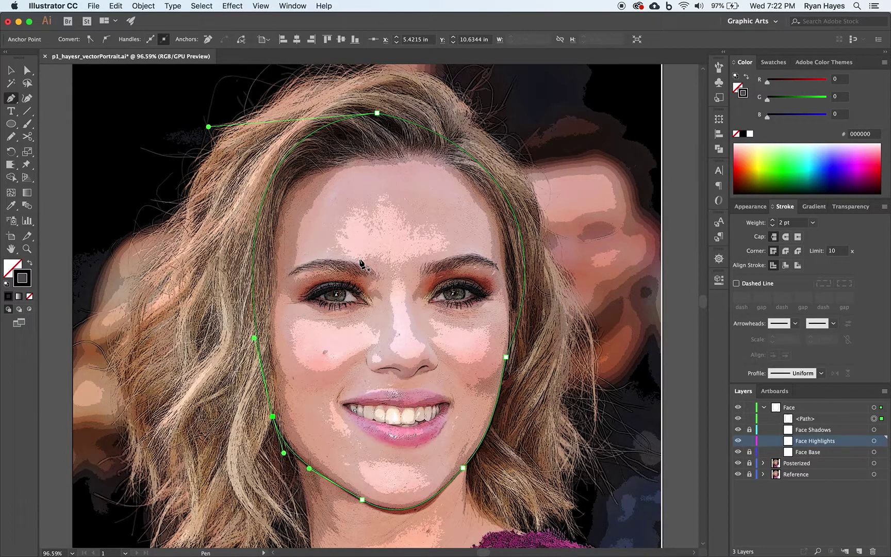
click(344, 255)
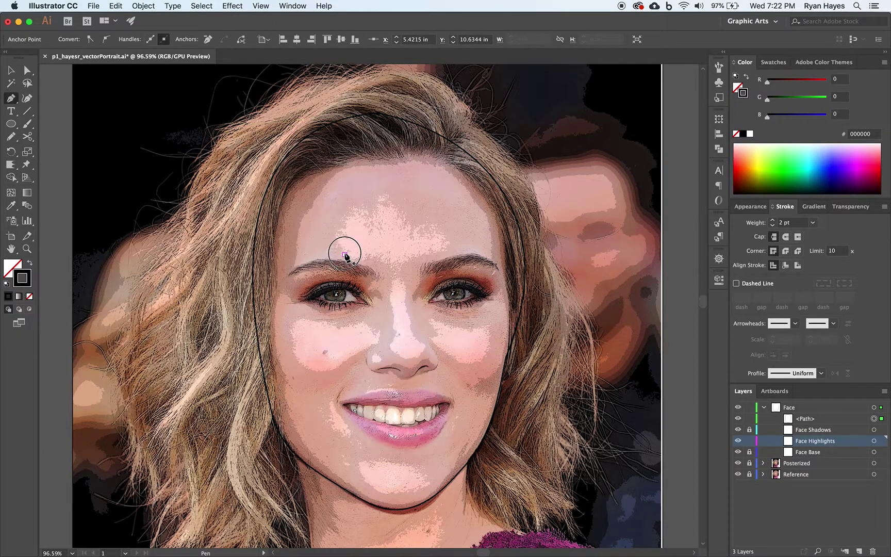
click(338, 235)
drag(345, 225, 377, 209)
drag(374, 205, 416, 231)
click(405, 216)
key(ctrl+z)
key(ctrl+z)
drag(363, 209, 380, 222)
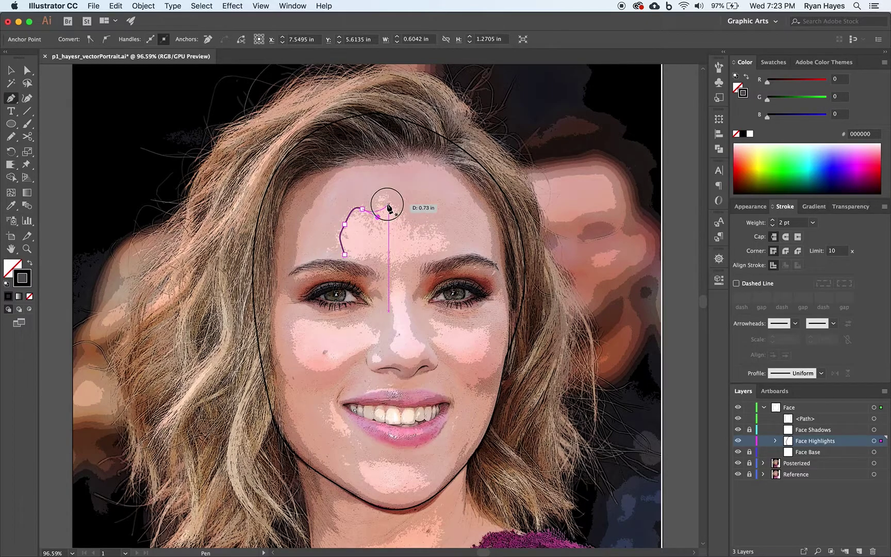
Step: Continue the forehead highlight over its peak toward the right brow and back above the brows, closing the path at its starting anchor
click(389, 206)
drag(389, 206, 443, 255)
drag(345, 255, 317, 239)
key(v)
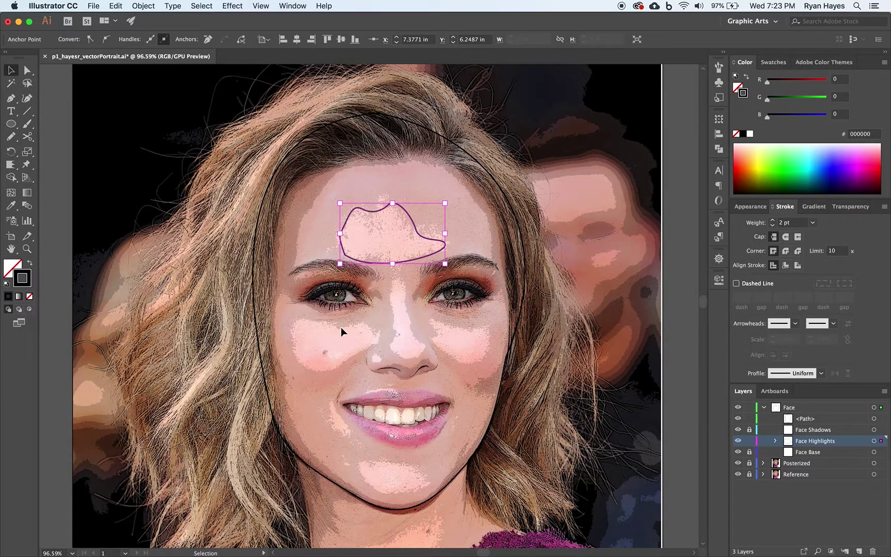
click(388, 289)
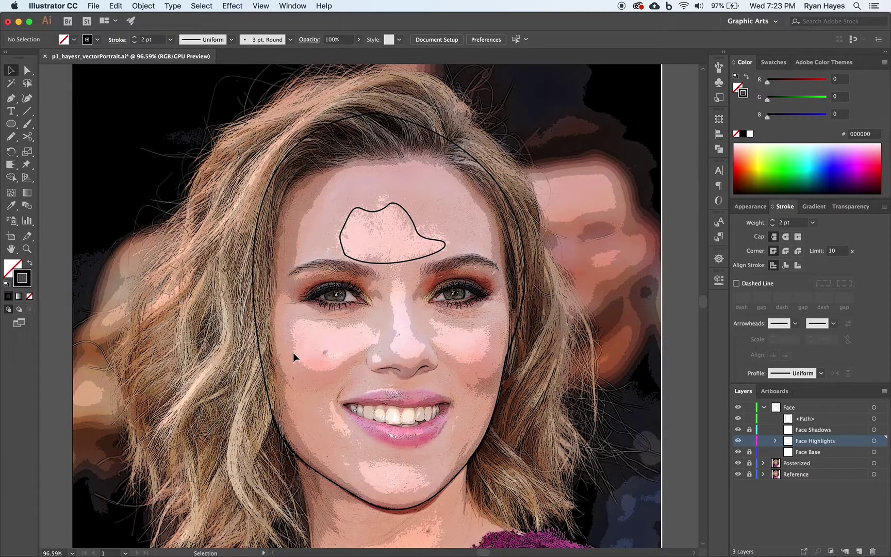
Step: Trace the highlight on the left cheek as a closed curved shape and reshape its lower curve by adjusting an anchor handle
key(p)
drag(294, 357, 276, 334)
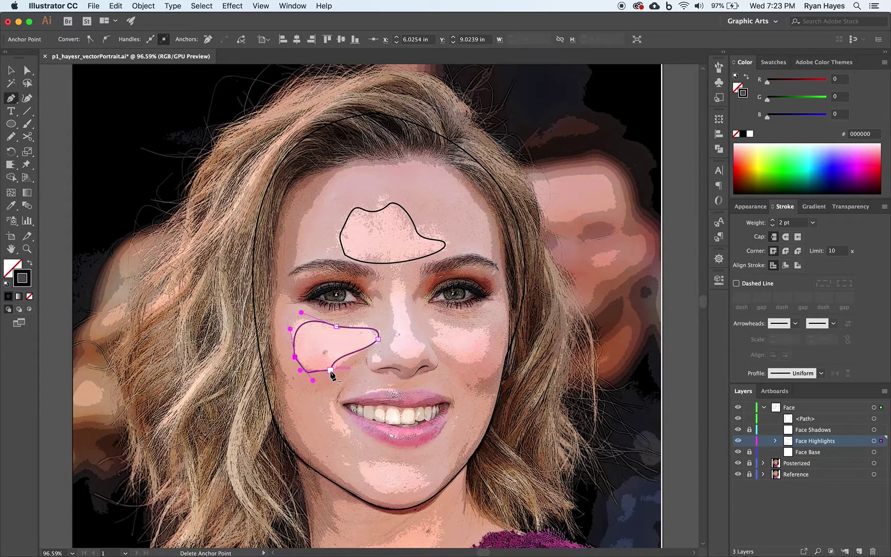
drag(11, 102, 69, 142)
drag(334, 371, 359, 350)
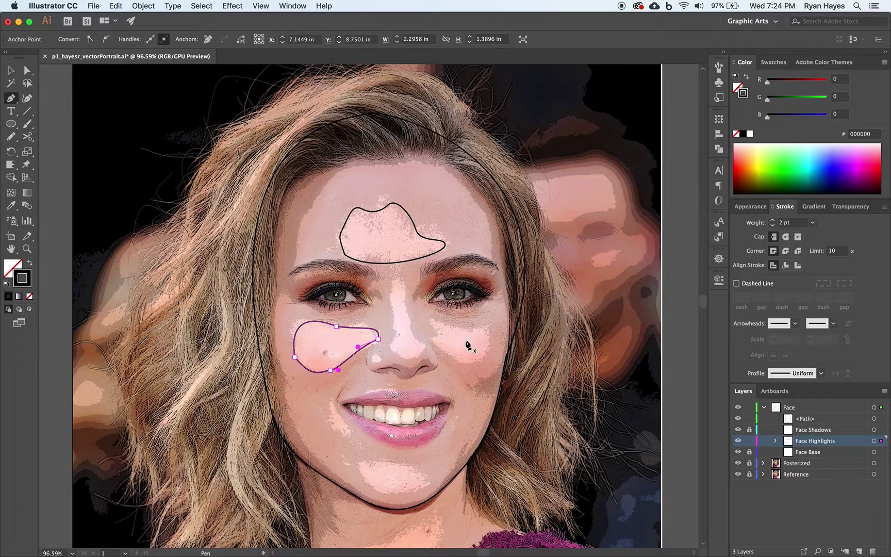
super+click(397, 282)
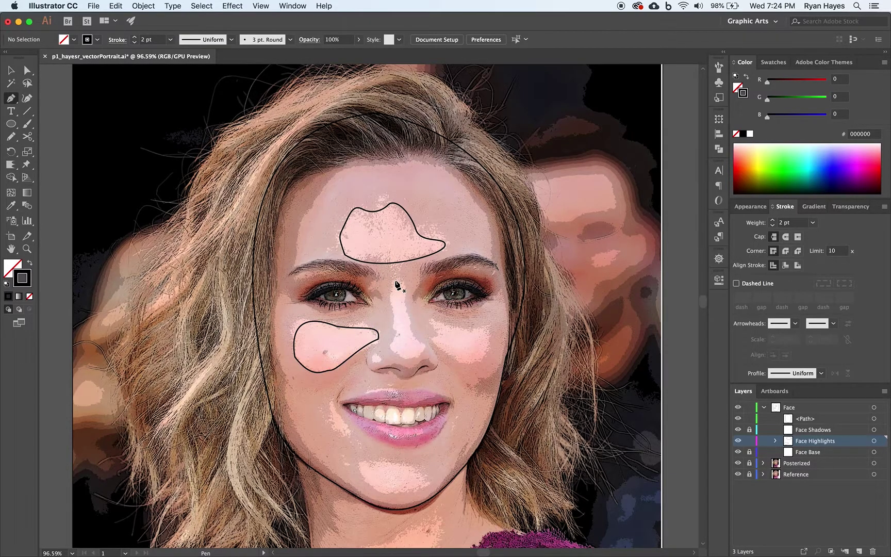
Step: Trace the narrow highlight along the nose bridge down to the nose tip as a closed shape
drag(393, 280, 393, 352)
key(super)
drag(406, 361, 392, 295)
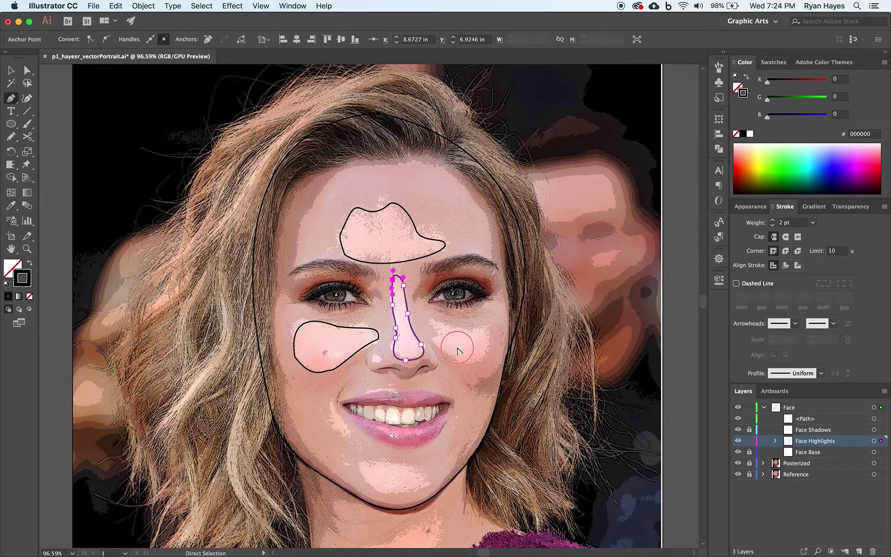
super+click(458, 351)
Step: Trace the highlight on the right cheek below the eye as a closed shape
drag(463, 364, 482, 372)
click(437, 318)
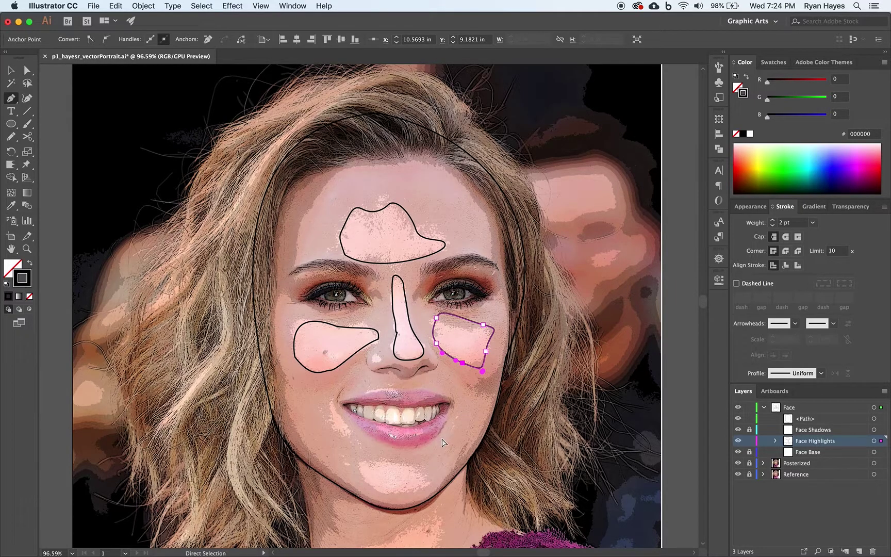
super+click(426, 469)
Step: Trace the chin highlight as a closed curved shape and make Face Shadows the active layer
drag(362, 463, 419, 487)
drag(430, 484, 357, 485)
super+click(336, 455)
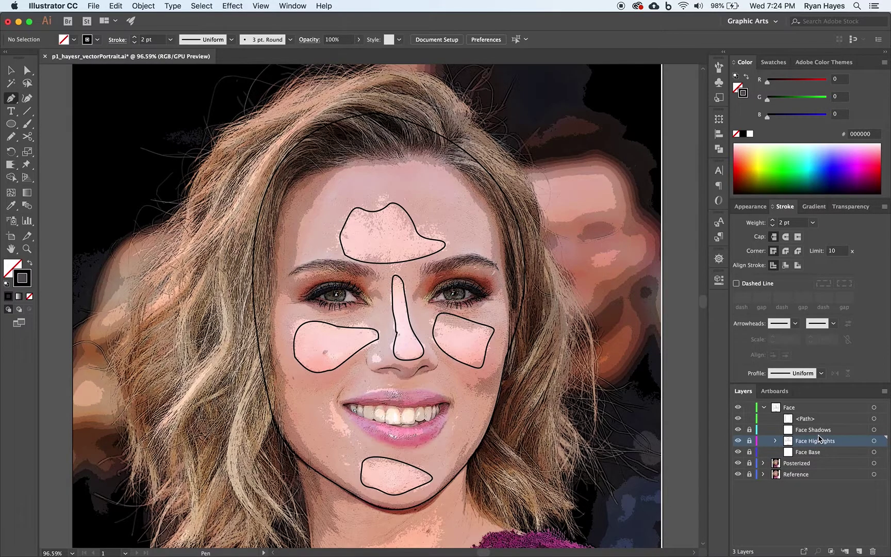
click(818, 434)
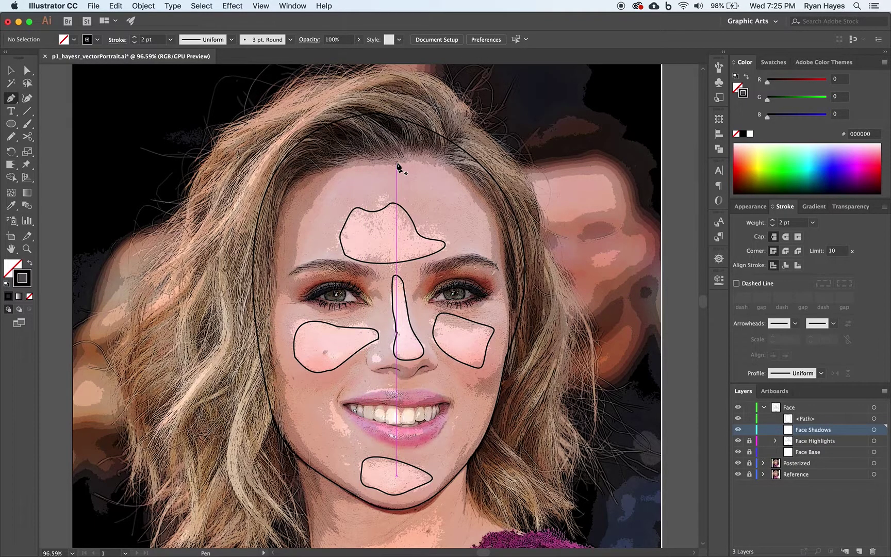
drag(397, 158, 407, 159)
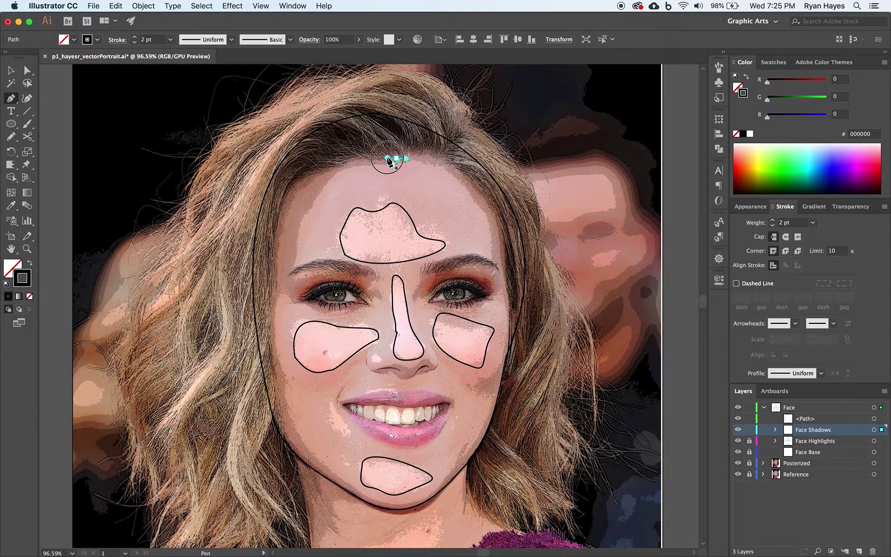
drag(324, 168, 296, 187)
click(264, 227)
drag(265, 227, 241, 300)
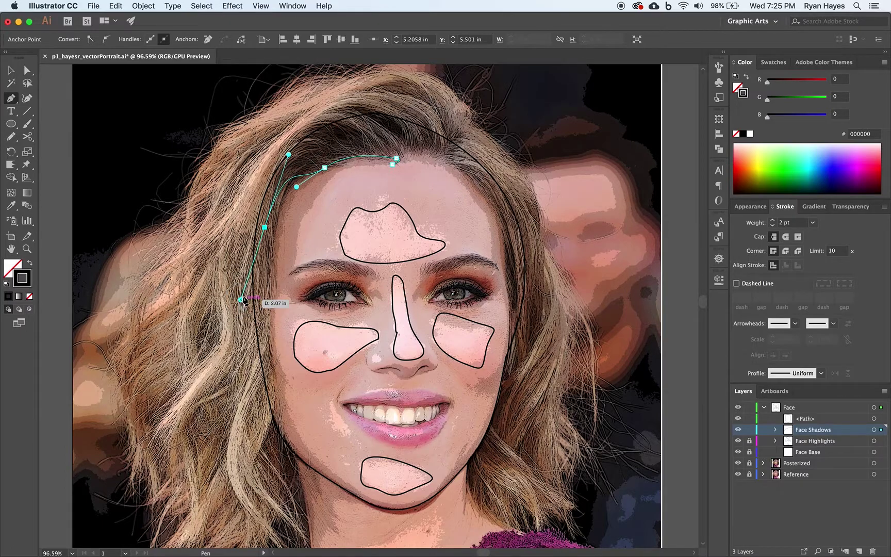
drag(296, 187, 323, 160)
key(super+z)
key(super+z)
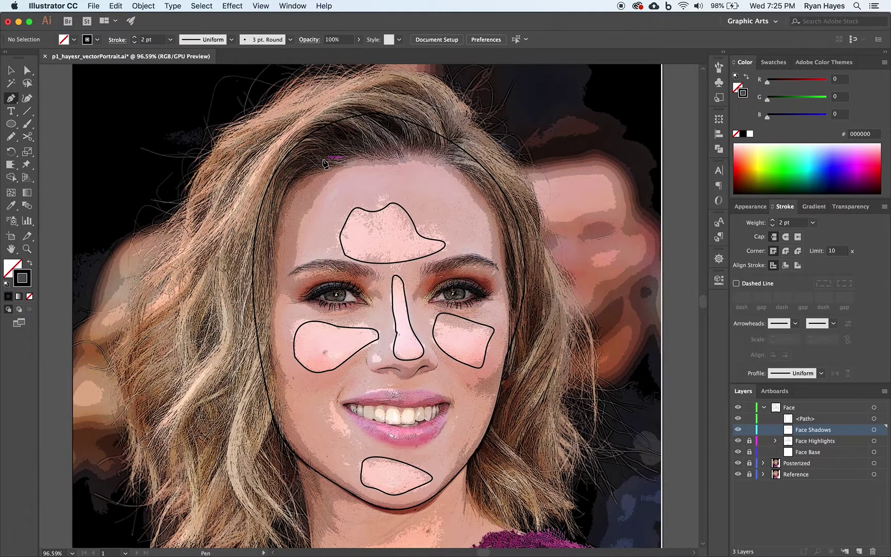
Step: Start the face shadow path at the center of the hairline and curve it around to the left temple, shortening the outgoing handle
drag(408, 160, 359, 157)
drag(294, 179, 280, 207)
drag(268, 241, 268, 275)
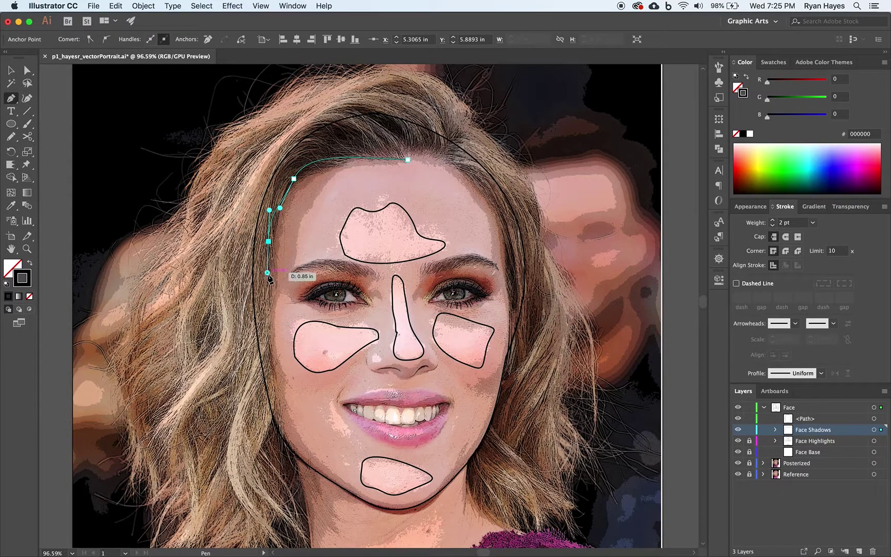
key(ctrl+z)
key(ctrl+z)
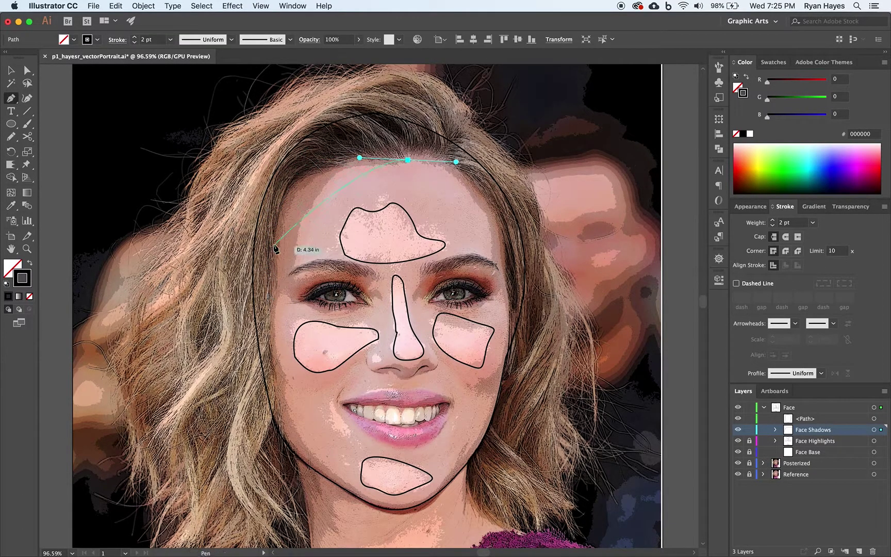
drag(265, 225, 255, 312)
click(255, 313)
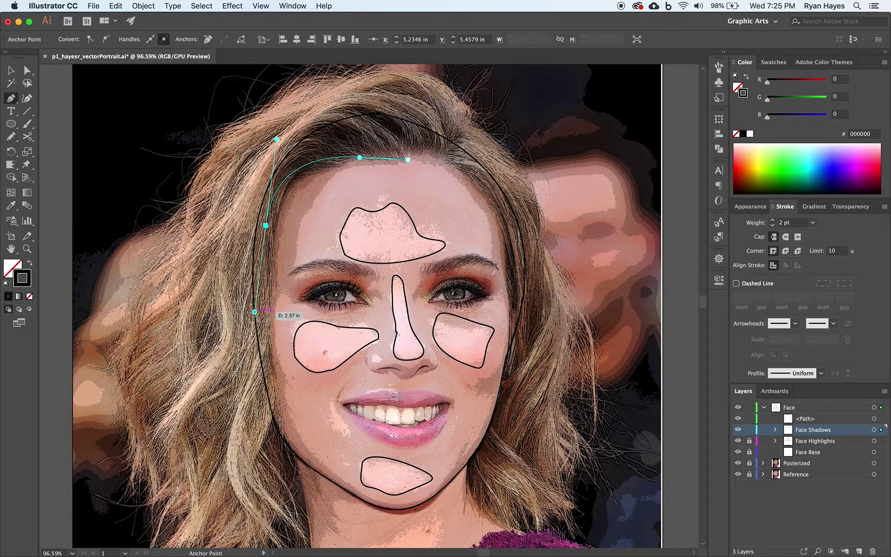
Step: Continue the shadow path down the left cheek and beneath the chin outside the face outline, ending at the right jaw
drag(265, 306, 288, 475)
drag(342, 508, 437, 494)
click(444, 481)
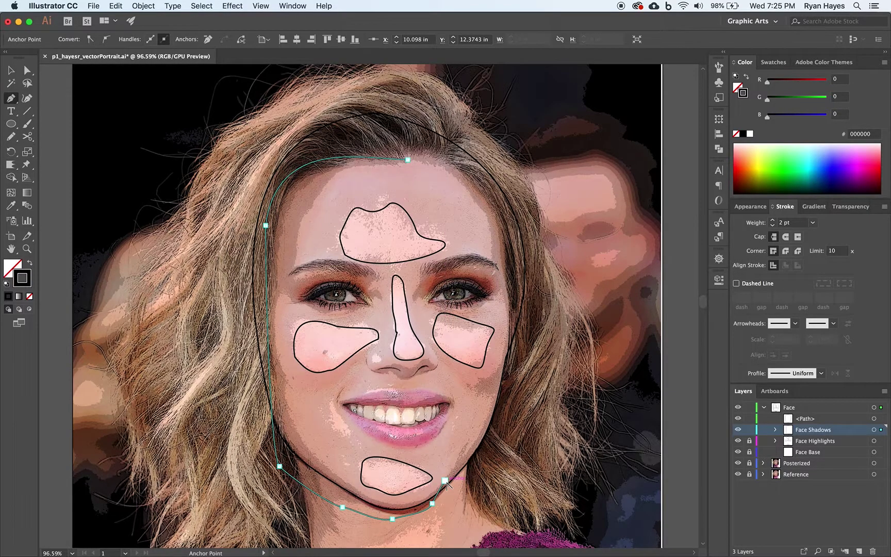
Step: Turn the shadow path back along the inside of the chin and jaw up to the lower left cheek
mouse_move(445, 482)
mouse_down()
mouse_move(415, 497)
mouse_move(409, 491)
mouse_move(439, 489)
mouse_move(395, 505)
mouse_move(360, 492)
mouse_up()
key(super+z)
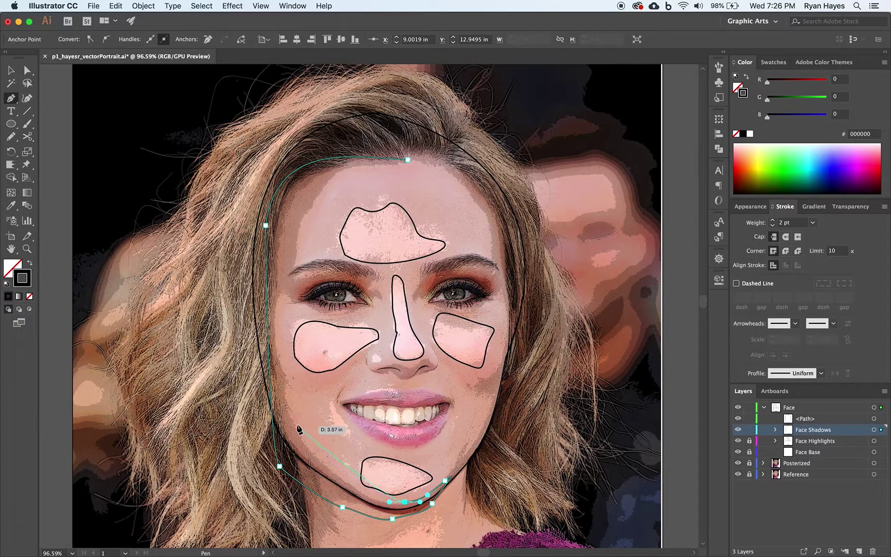
drag(294, 423, 267, 353)
drag(268, 353, 289, 288)
key(ctrl+z)
click(291, 272)
key(ctrl+z)
Step: Extend the shadow path to the outer corner of the left eye, beneath the eye, and up beside the nose to the inner brow
click(293, 299)
click(333, 318)
drag(368, 307, 355, 264)
drag(297, 270, 294, 254)
drag(301, 213, 312, 201)
key(super+z)
key(super+z)
Step: Run the shadow path beneath the left brow to the temple, close it along the hairline at its starting anchor, and deselect it
click(277, 268)
drag(277, 267, 276, 256)
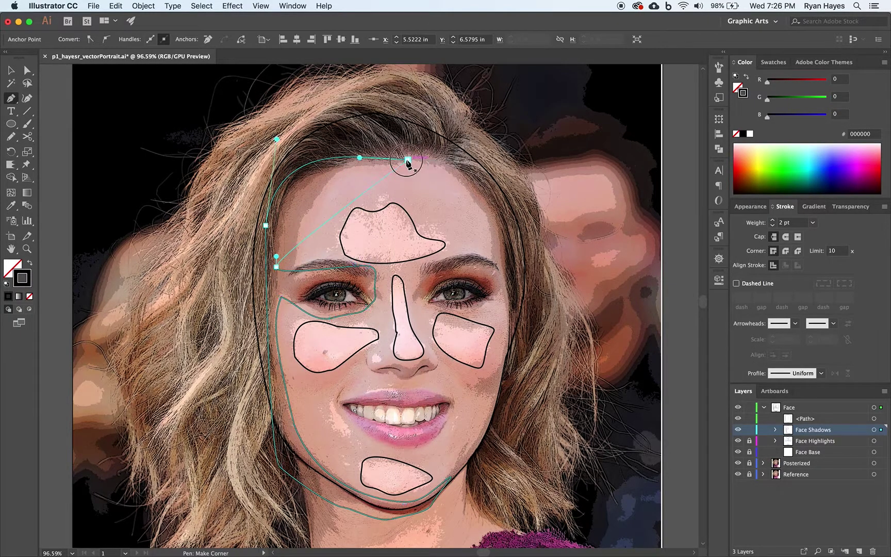
drag(408, 164, 557, 178)
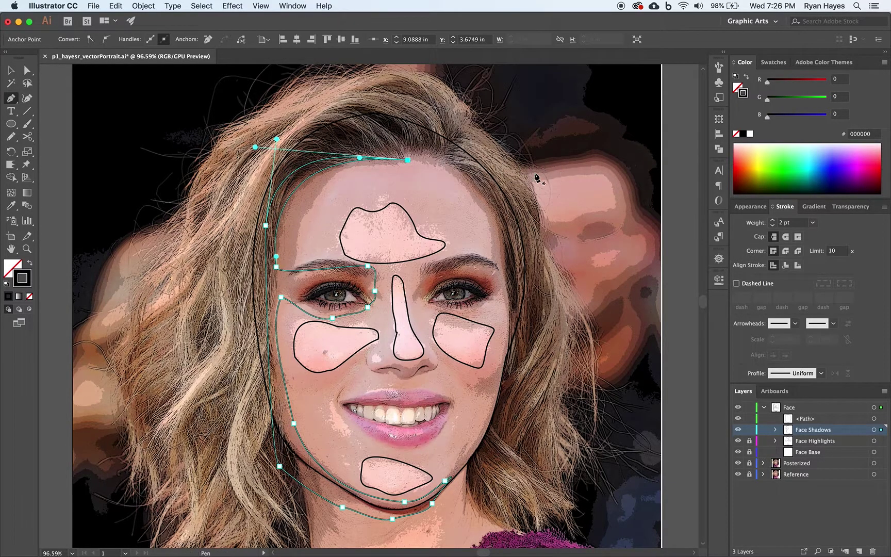
click(11, 70)
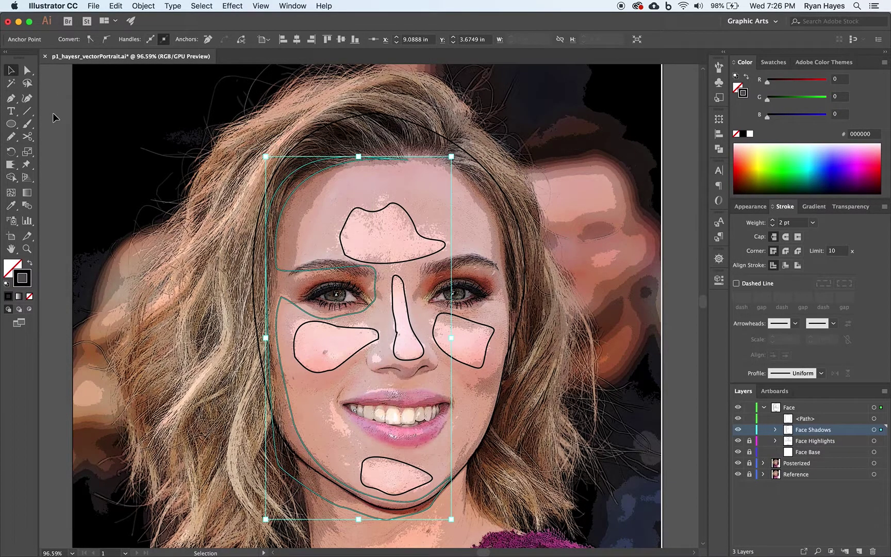
click(54, 113)
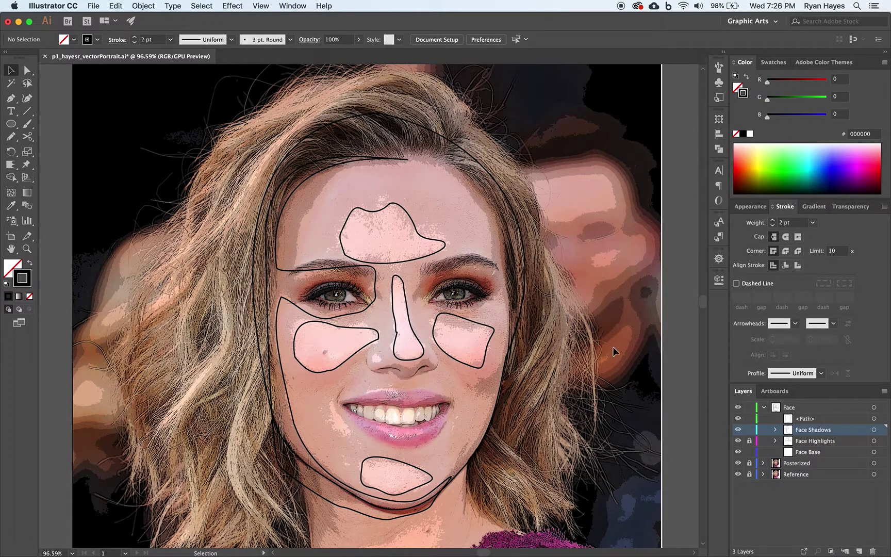
Step: Select the face outline and the shadow shape and remove the shadow area outside the jaw with the Shape Builder tool
click(333, 123)
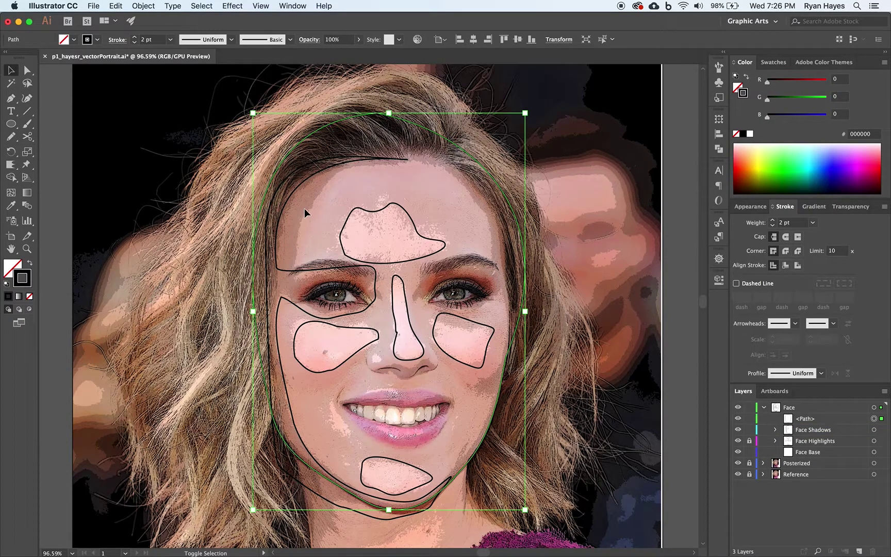
shift+click(307, 178)
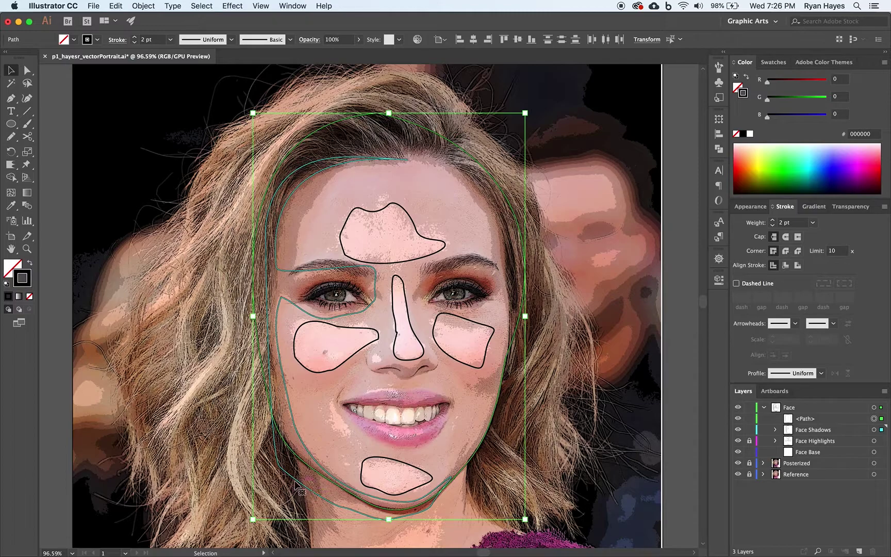
click(11, 178)
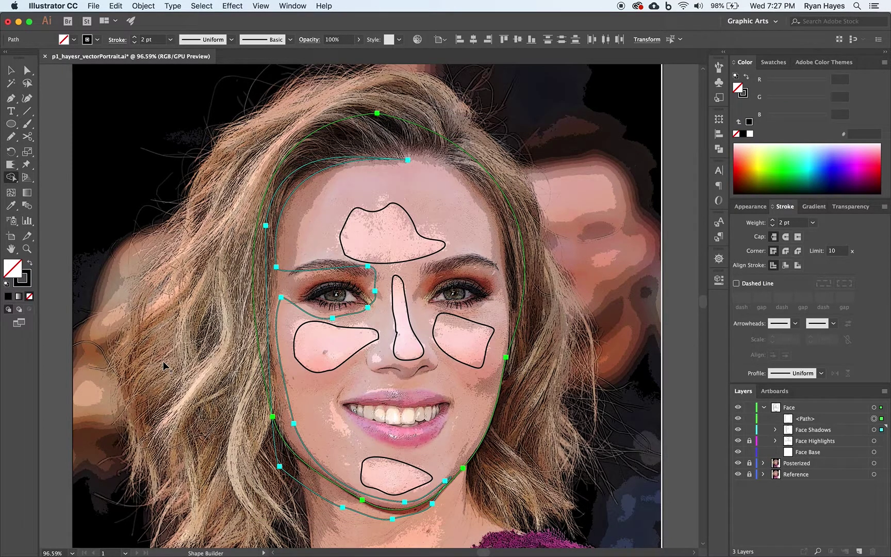
alt+click(308, 481)
click(11, 70)
click(57, 149)
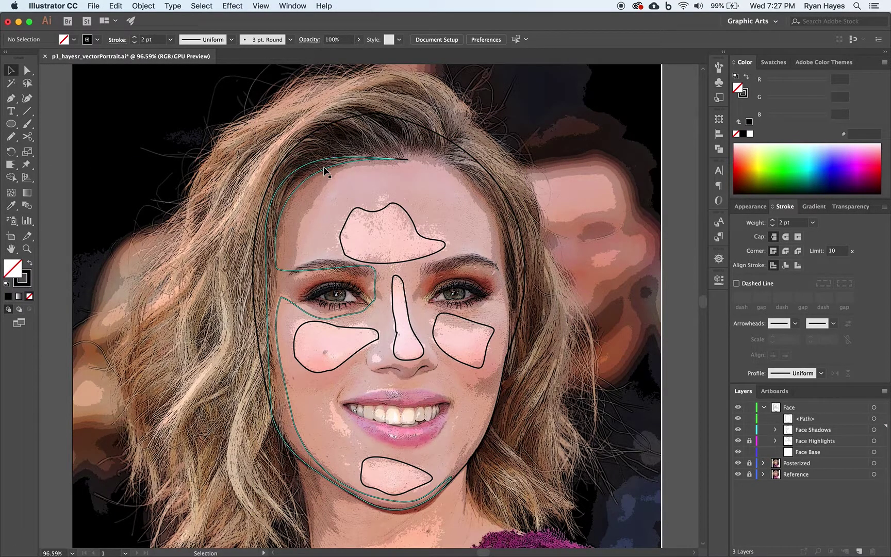
click(324, 170)
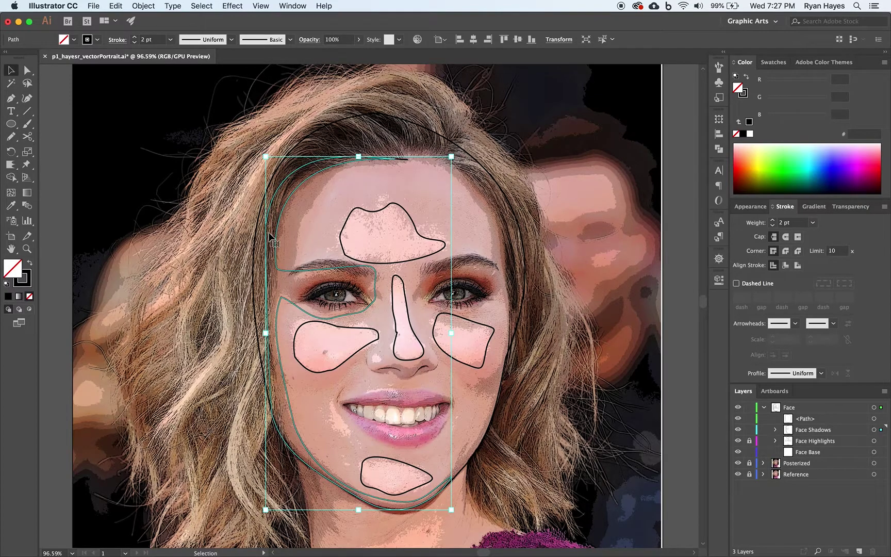
click(235, 264)
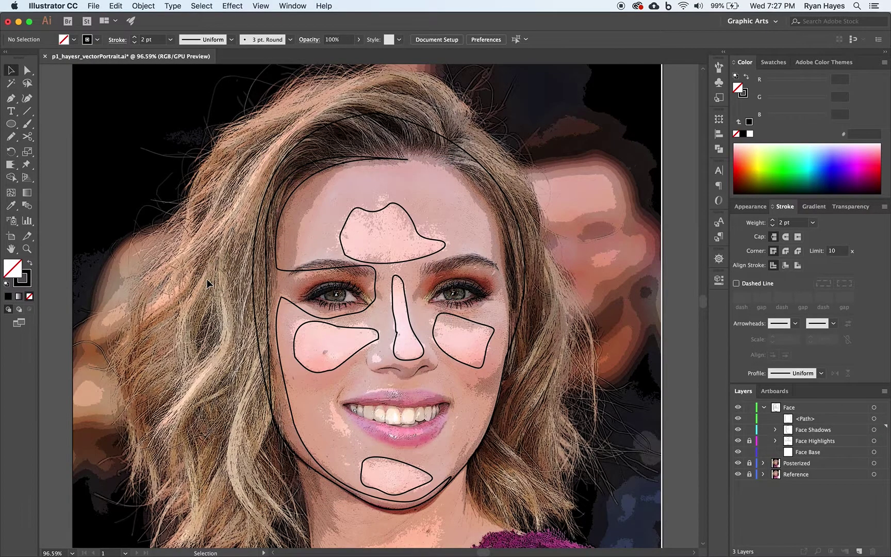